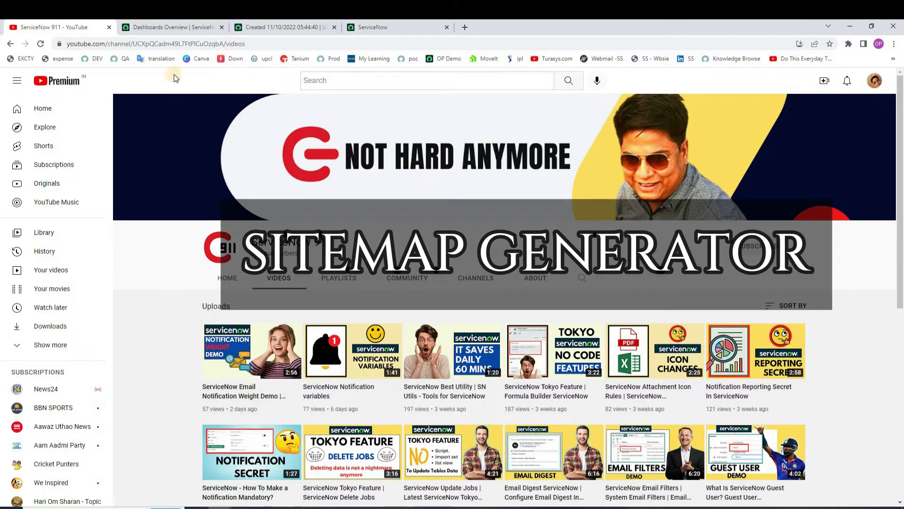
- Filter the navigator for 'sitemap' and open Sitemap Generator > Sitemap Configuration
{"action": "left_click", "coordinate": [174, 31]}
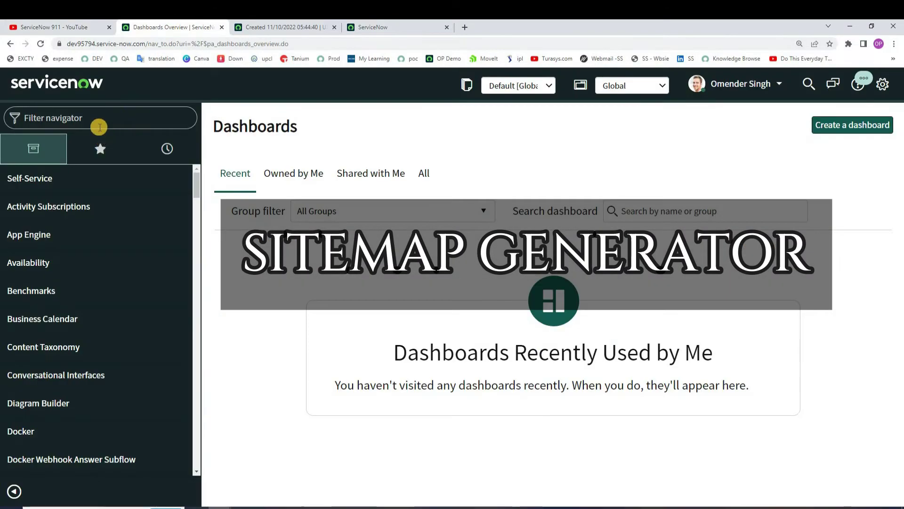
{"action": "left_click", "coordinate": [118, 122]}
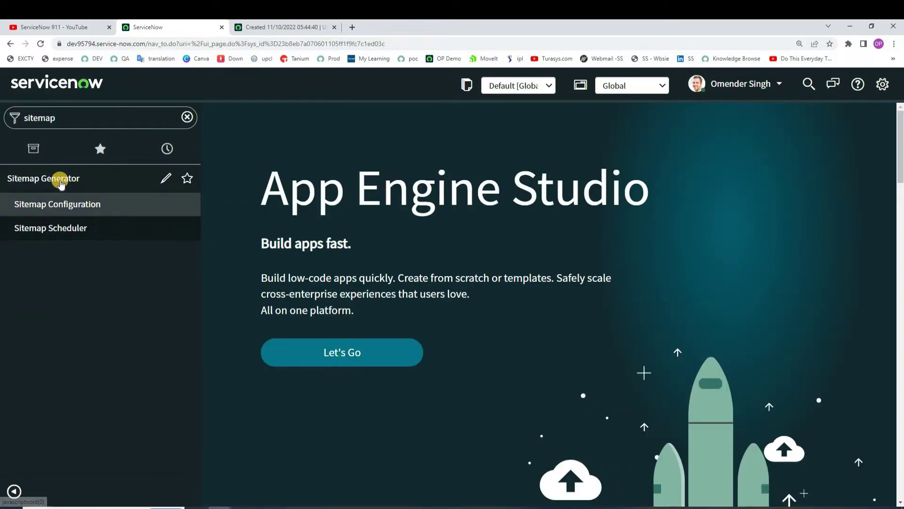
{"action": "left_click", "coordinate": [41, 205]}
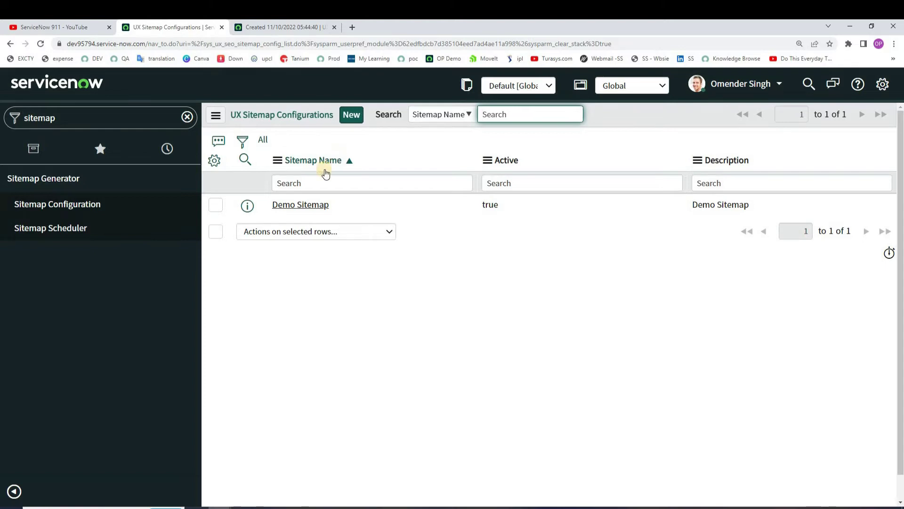
- Open the Demo Sitemap record from the UX Sitemap Configurations list
{"action": "left_click", "coordinate": [247, 205]}
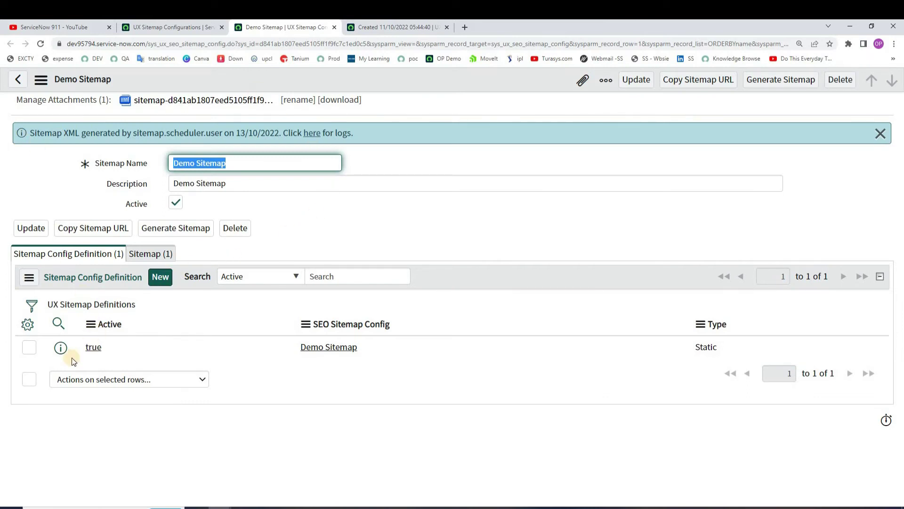
{"action": "mouse_move", "coordinate": [61, 346]}
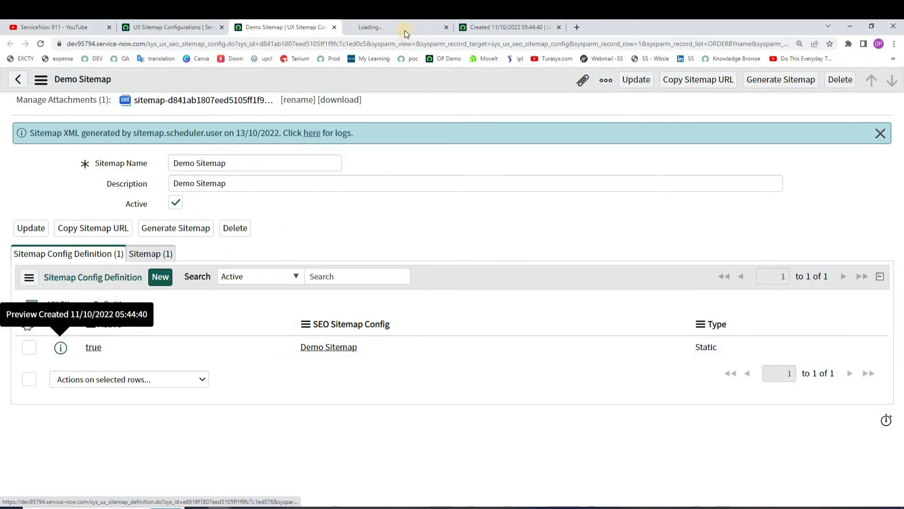
- Open the static sitemap definition in a new tab and select the loc URL on XML line 2
{"action": "left_click", "coordinate": [404, 28]}
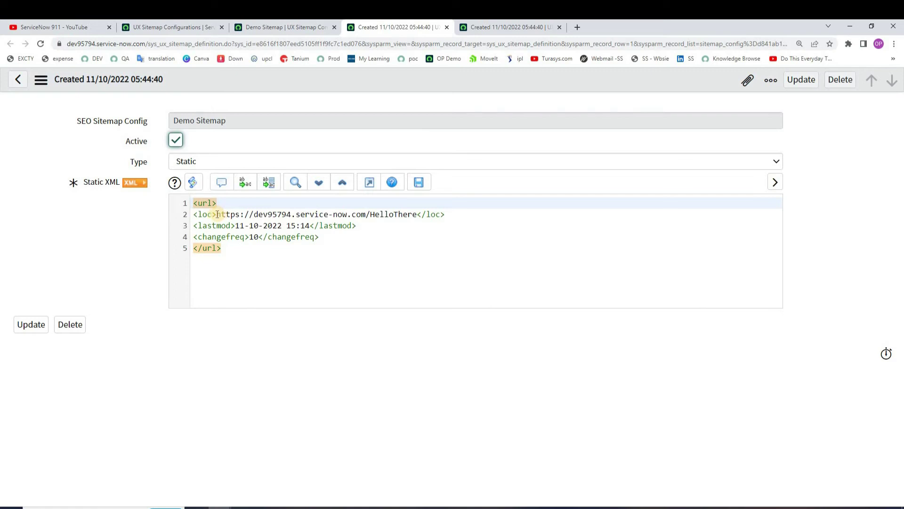
{"action": "left_click", "coordinate": [352, 214]}
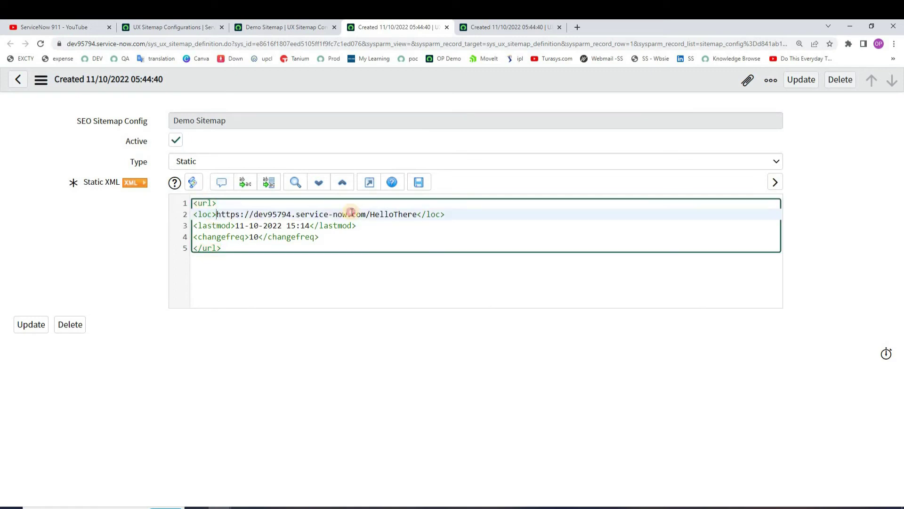
{"action": "left_click_drag", "start_coordinate": [352, 214], "coordinate": [415, 217]}
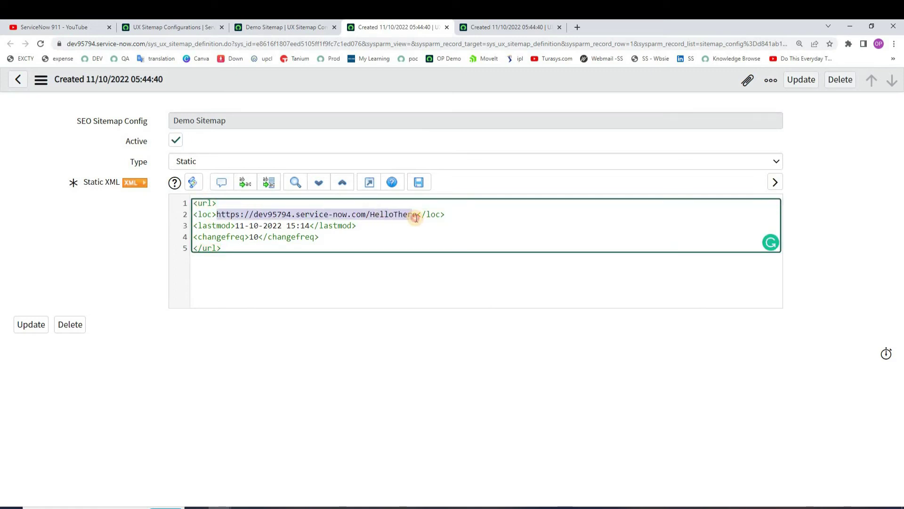